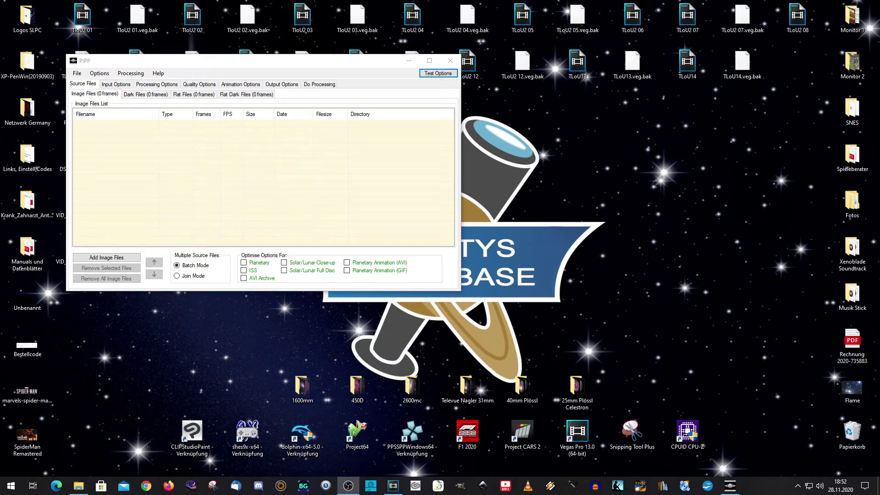
Add the video 22_44_56 from the Desktop as the source file and optimise the options for Planetary.
left_click(77, 73)
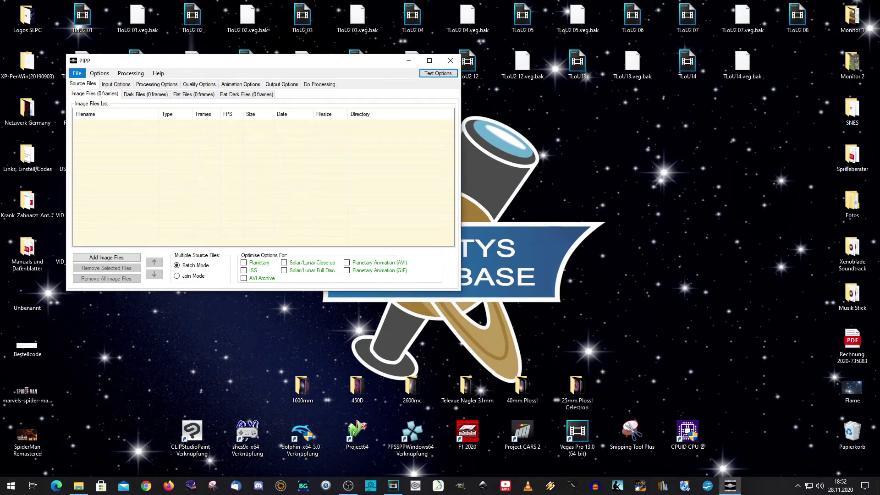
key("Return")
key("Down")
key("Return")
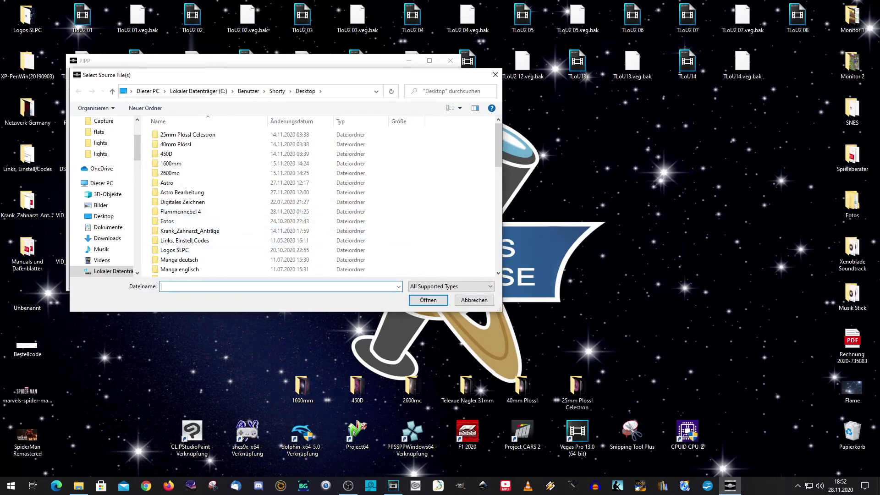
scroll(320, 202, "down", 7)
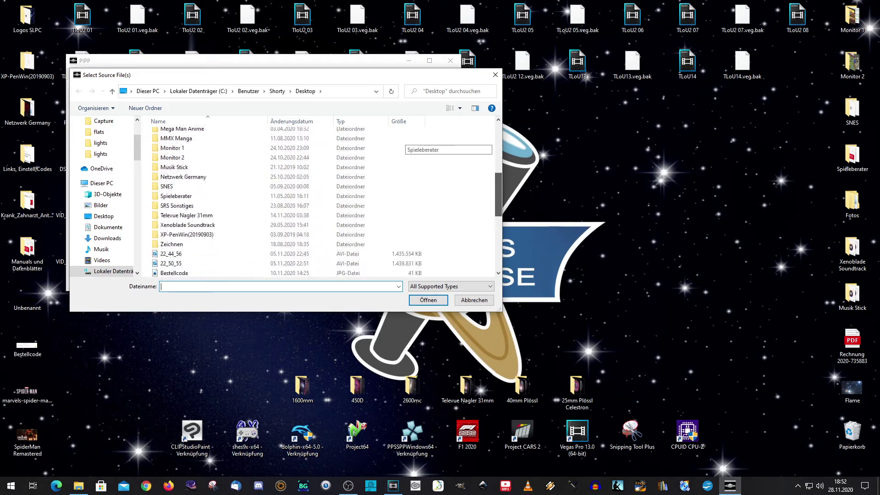
left_click(206, 225)
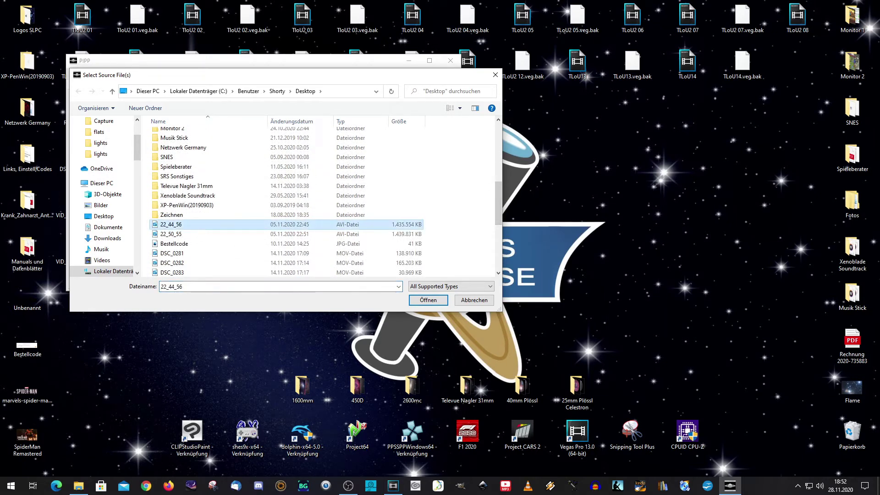
key("Return")
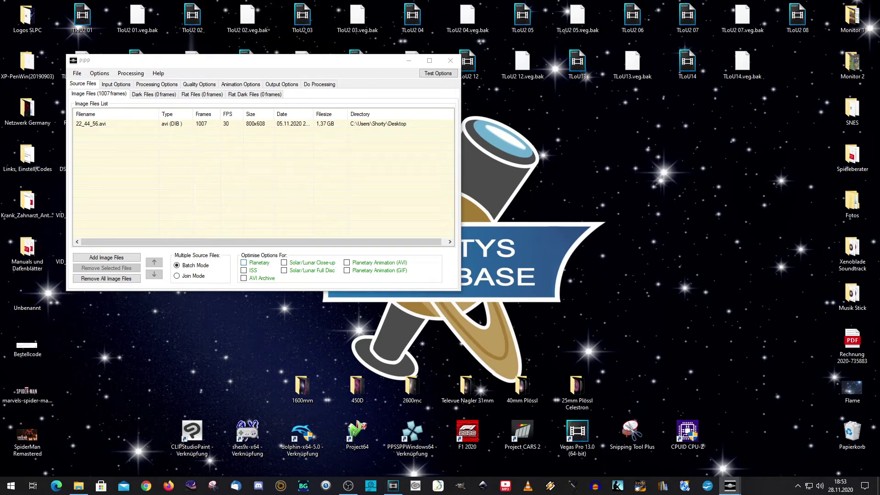
left_click(243, 263)
Set the frame cropping to 800 wide by 608 high and check the test output frame.
left_click(157, 84)
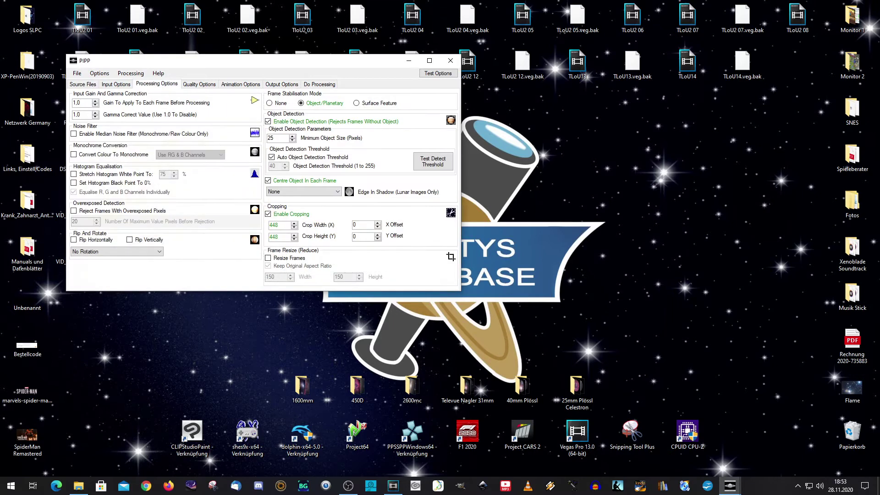
left_click_drag(281, 225, 270, 225)
type("800")
key("Tab")
type("608")
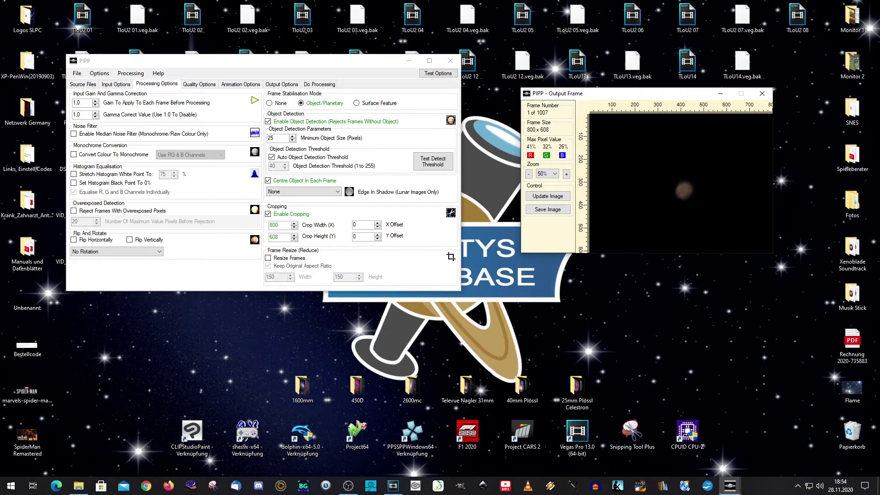
left_click(762, 93)
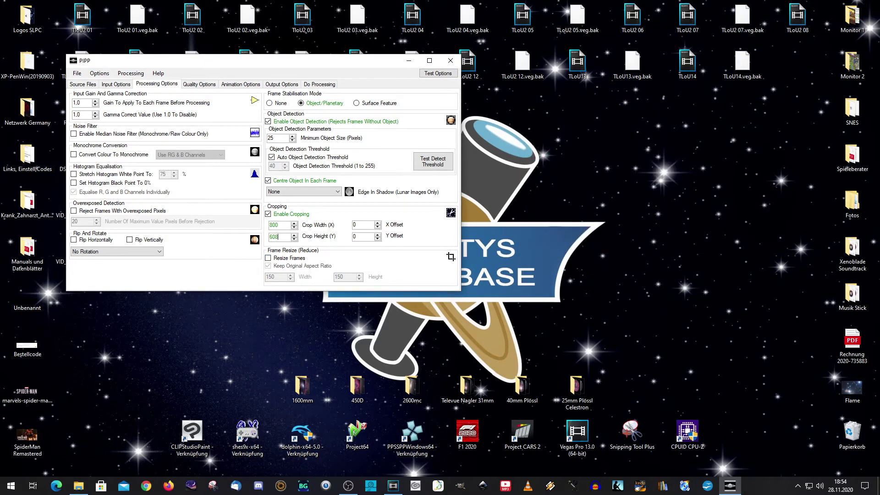
Review the output options, process the source video and close the program.
left_click(282, 84)
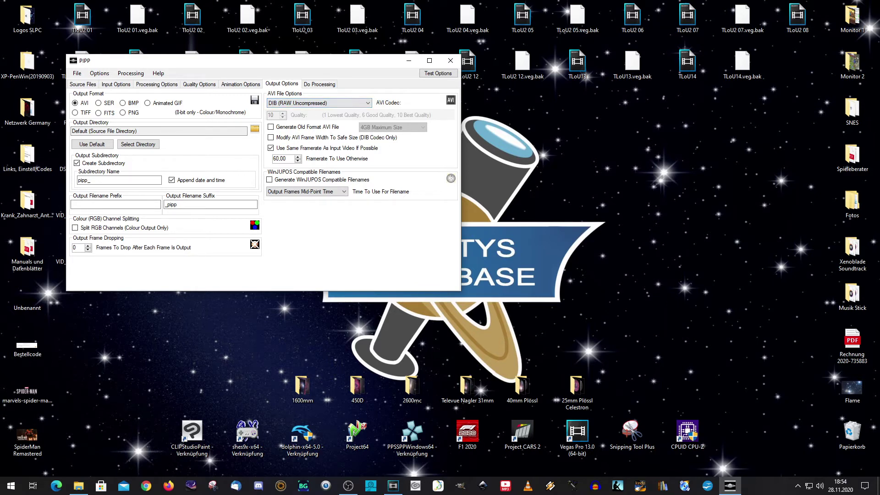
left_click(319, 84)
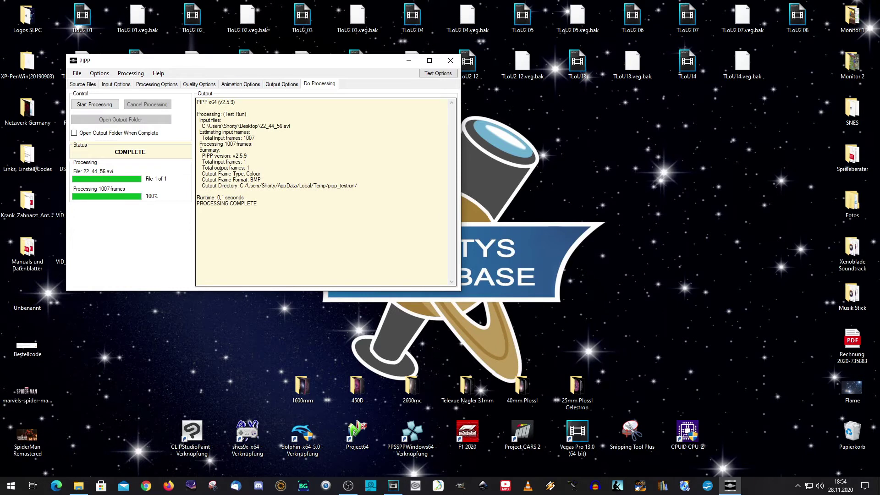
left_click(94, 104)
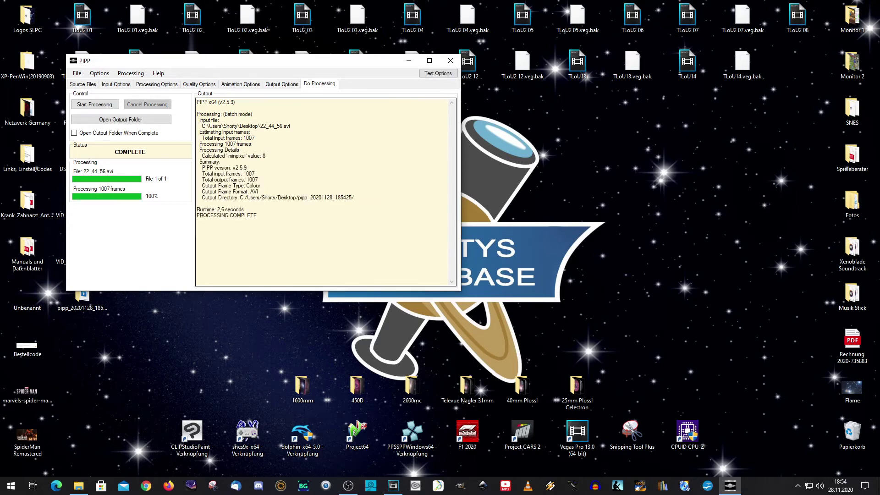
left_click(451, 61)
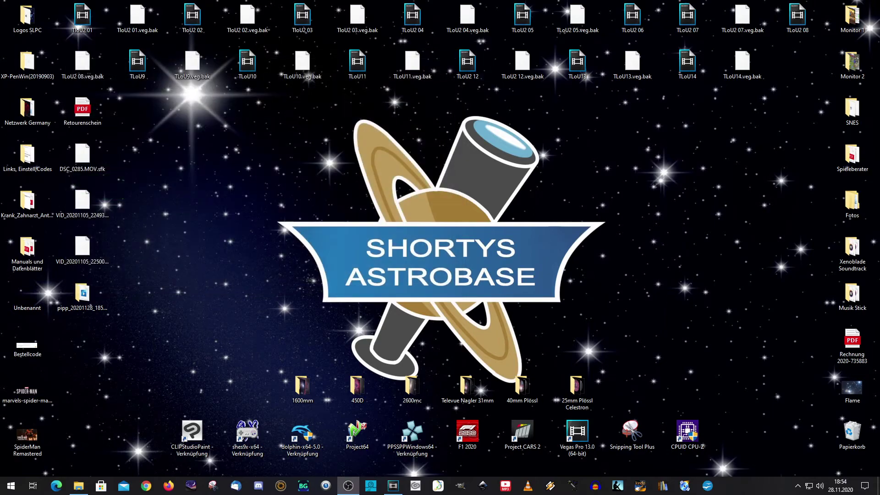
Play the processed video 22_44_56_pipp from the Desktop folder pipp_20201128_185425, and close the player and folder.
double_click(82, 294)
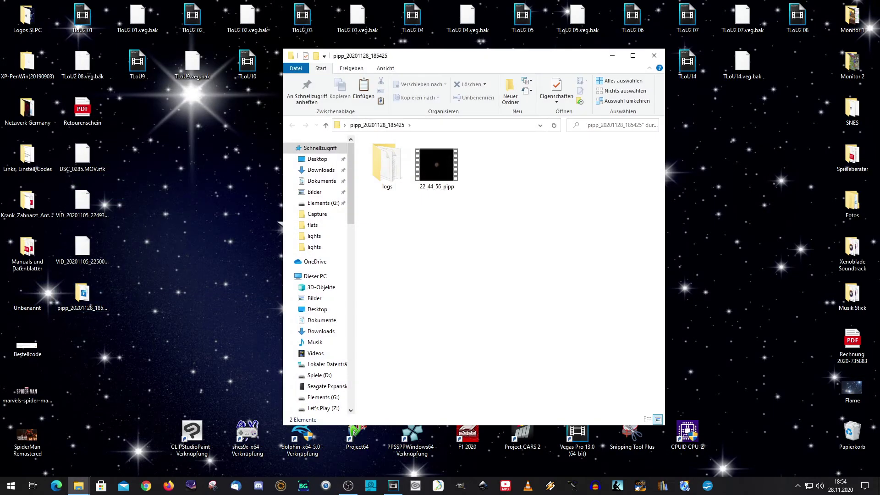
double_click(437, 165)
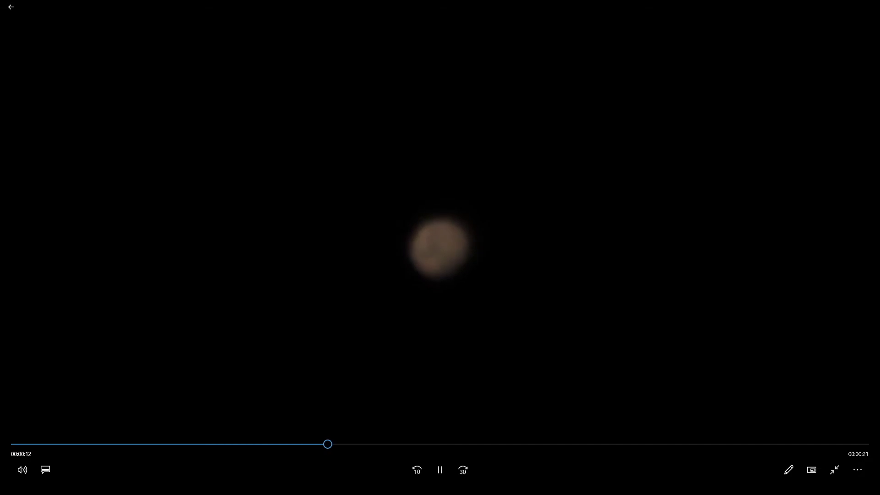
left_click(11, 7)
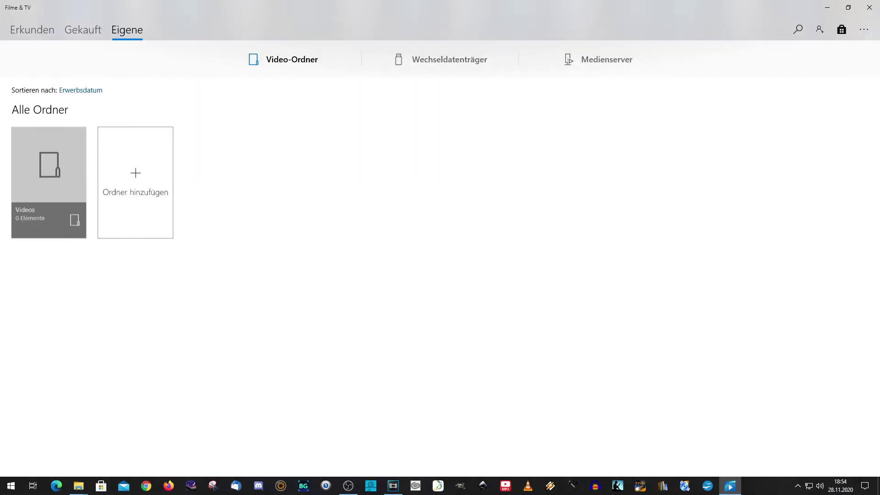
left_click(868, 7)
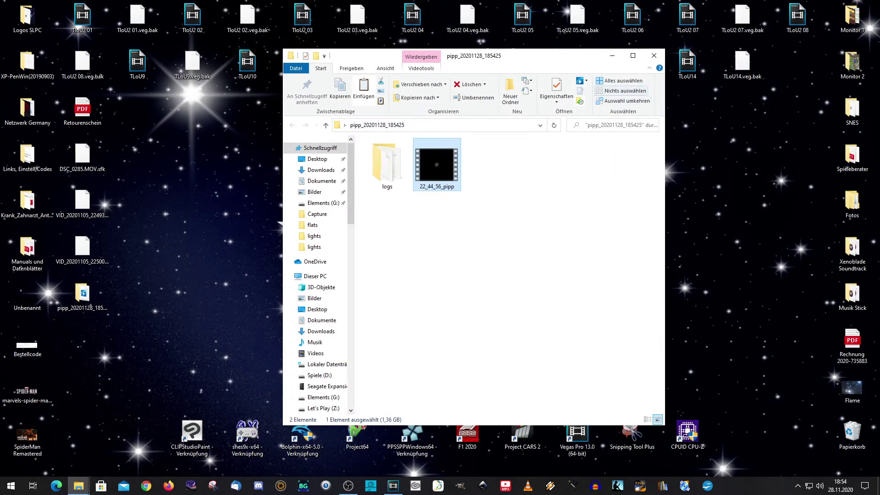
left_click(654, 55)
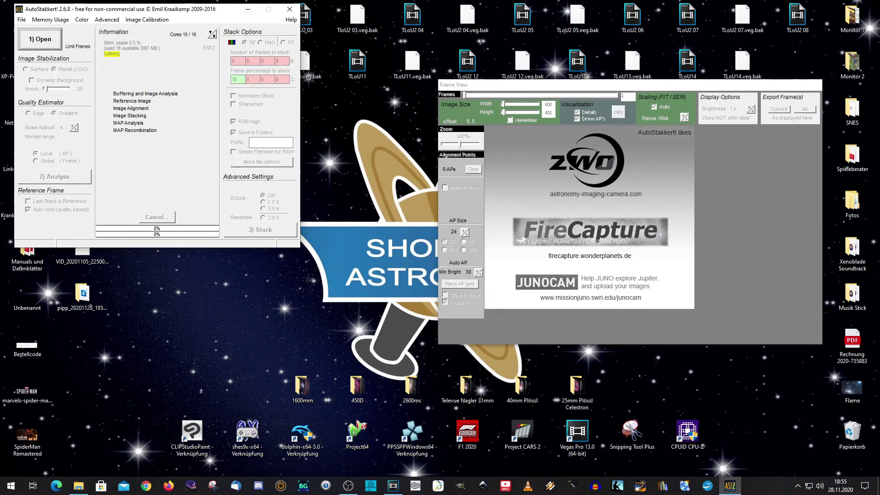
In AutoStakkert!, open the video 22_44_56_pipp from the Desktop folder pipp_20201128_185425.
key("space")
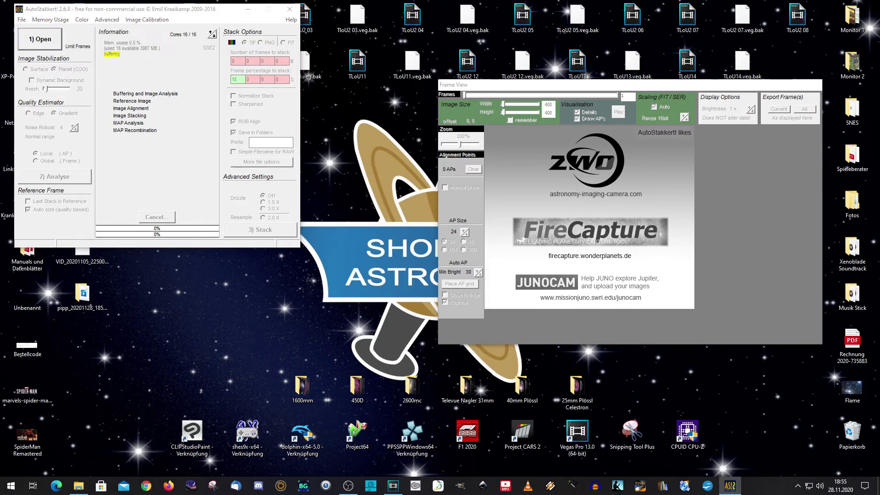
left_click(184, 321)
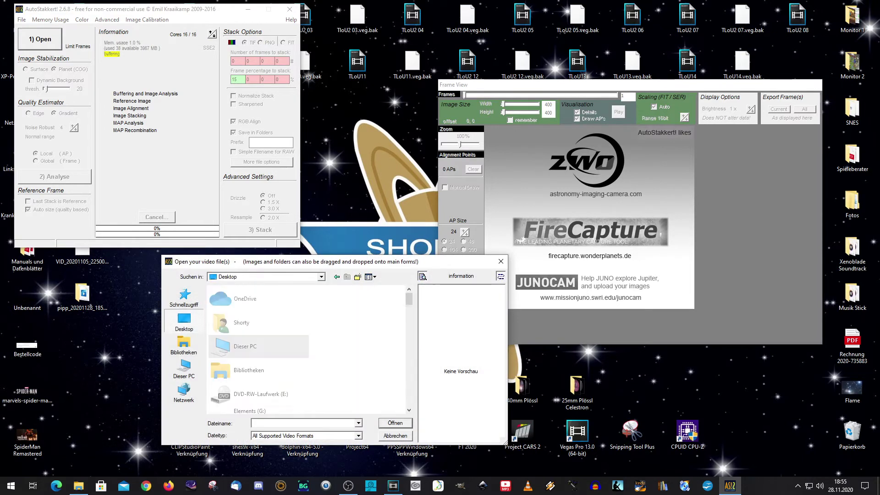
scroll(275, 348, "down", 10)
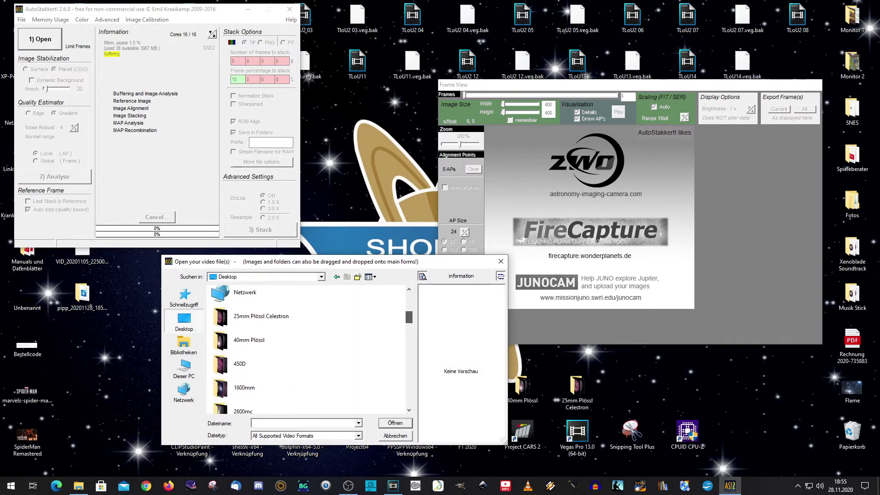
scroll(275, 348, "down", 8)
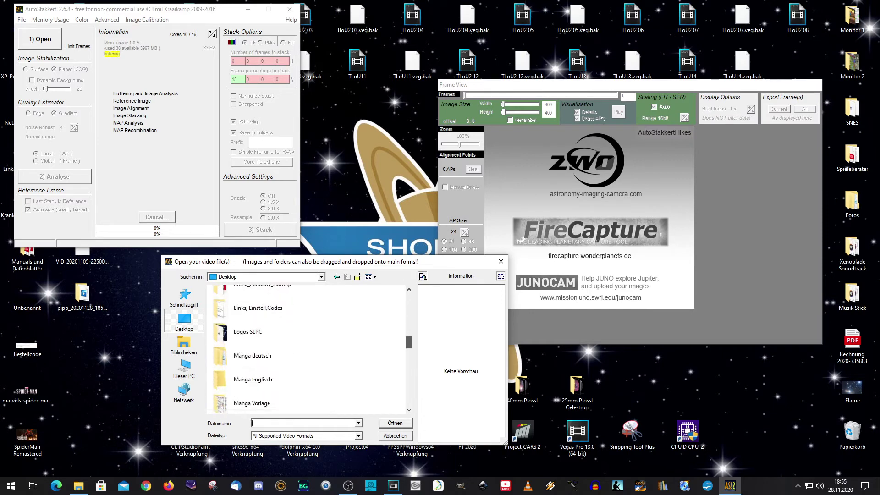
scroll(274, 349, "down", 1)
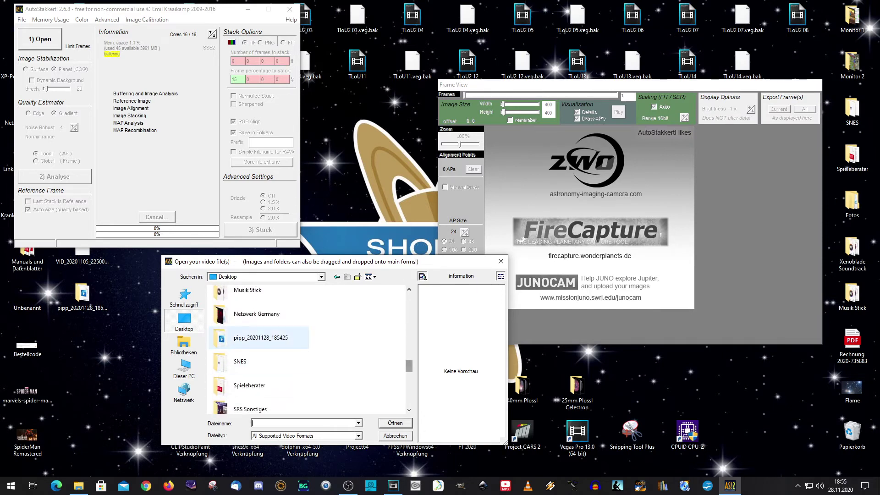
double_click(261, 337)
left_click(286, 314)
double_click(286, 314)
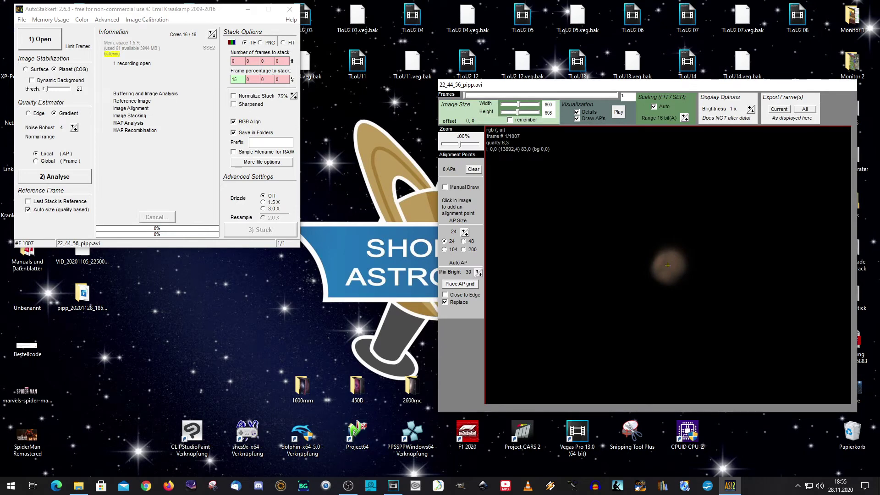
Analyse the frames of the planet video and place an automatic alignment point grid over the planet.
left_click(64, 181)
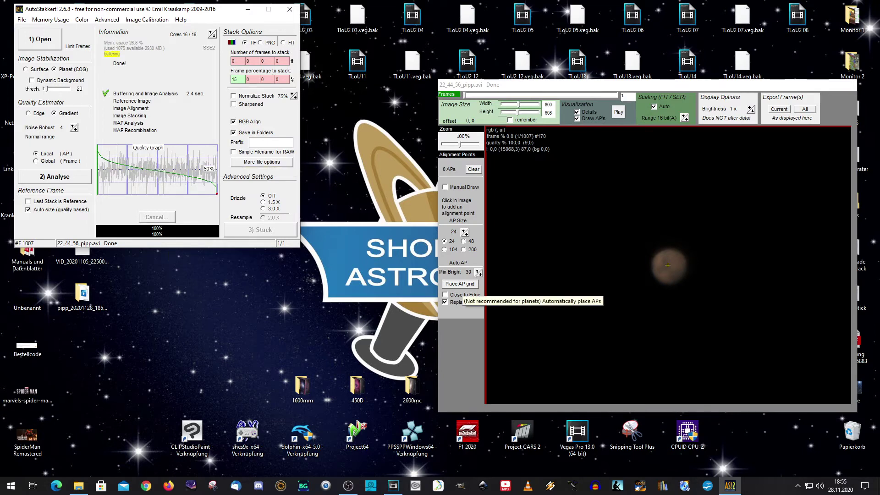
left_click(460, 284)
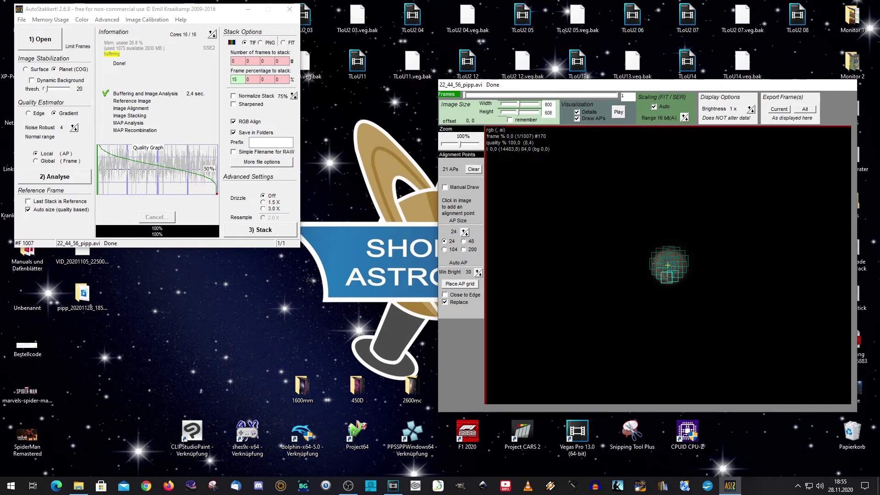
Stack the analysed frames using the placed alignment points and close AutoStakkert!
left_click(264, 231)
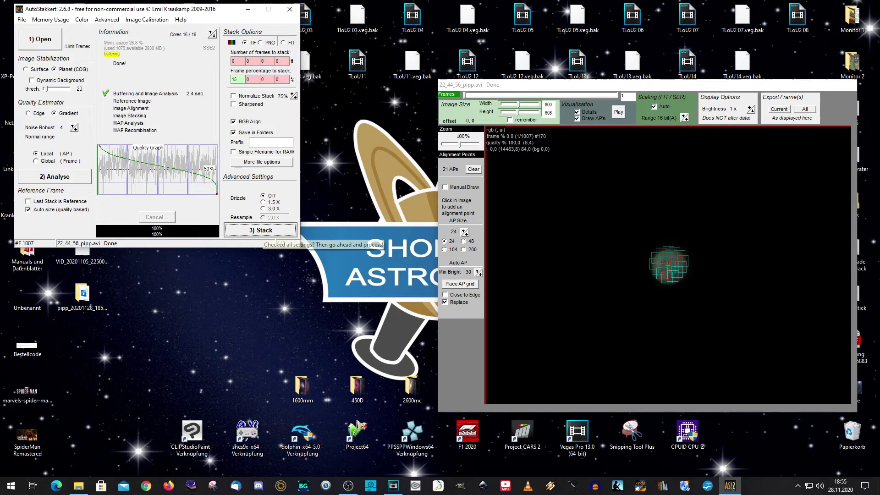
left_click(264, 231)
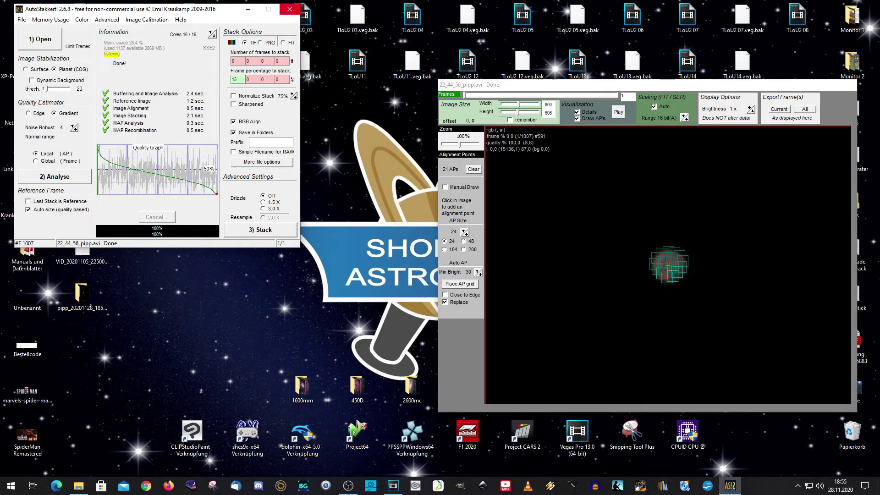
left_click(290, 9)
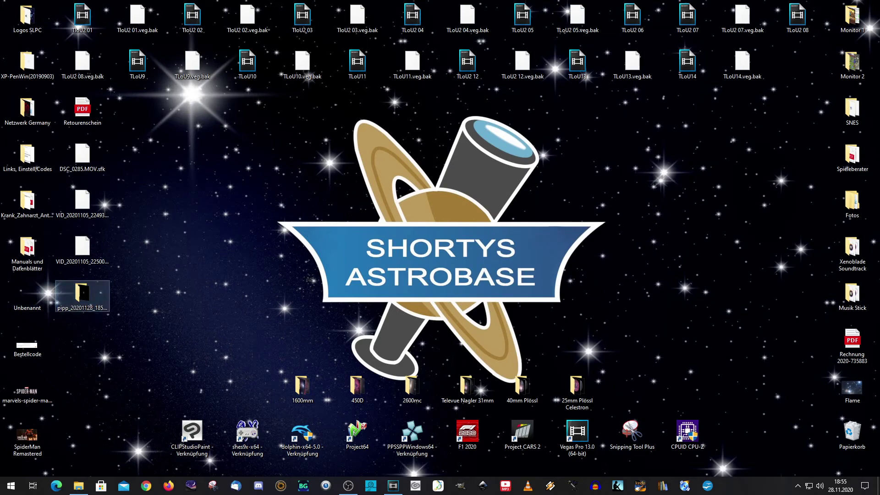
View the stacked image 22_44_56_pipp_g4_ap21.tif in the AS_p15 subfolder, and close the viewer and folder.
double_click(82, 293)
key("Return")
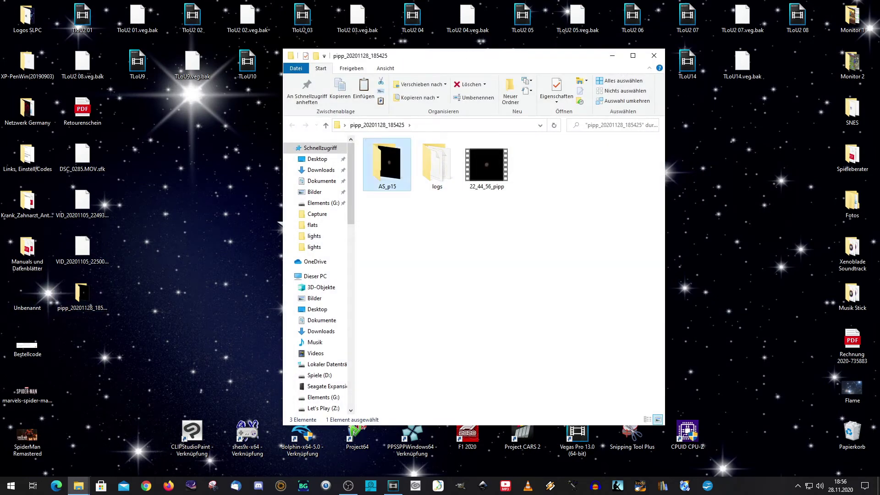
key("Return")
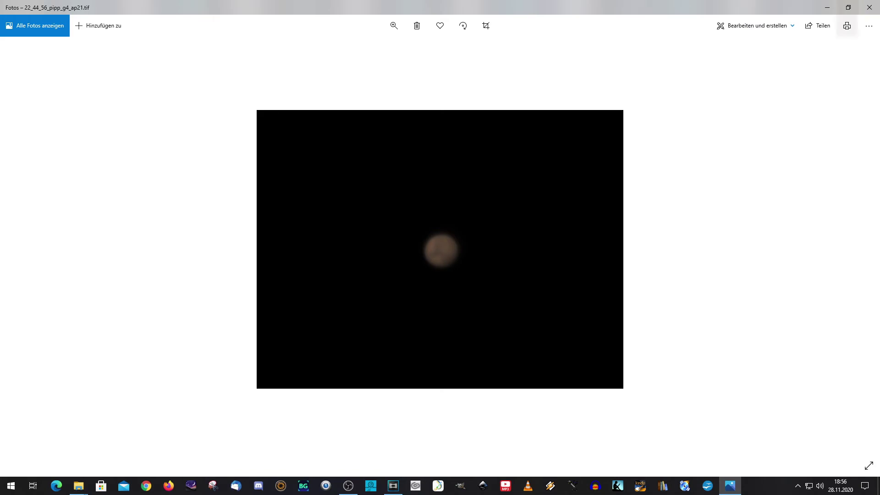
left_click(869, 7)
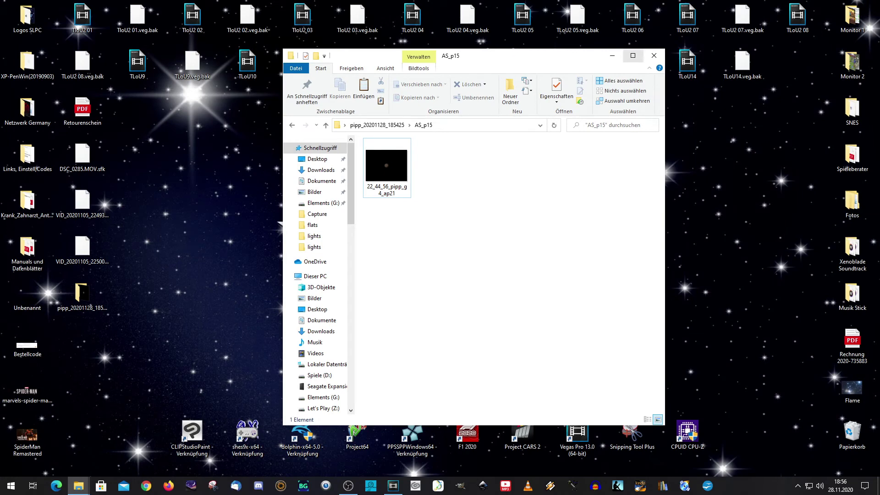
left_click(654, 56)
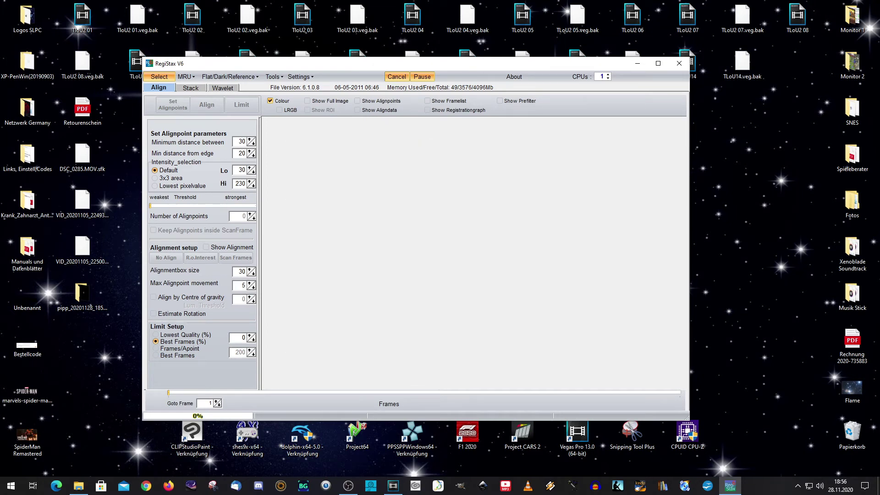
Open the stacked image 22_44_56_pipp_g4_ap21.tif from the AS_p15 subfolder of pipp_20201128_185425 in RegiStax, stretching the intensity levels.
left_click(158, 77)
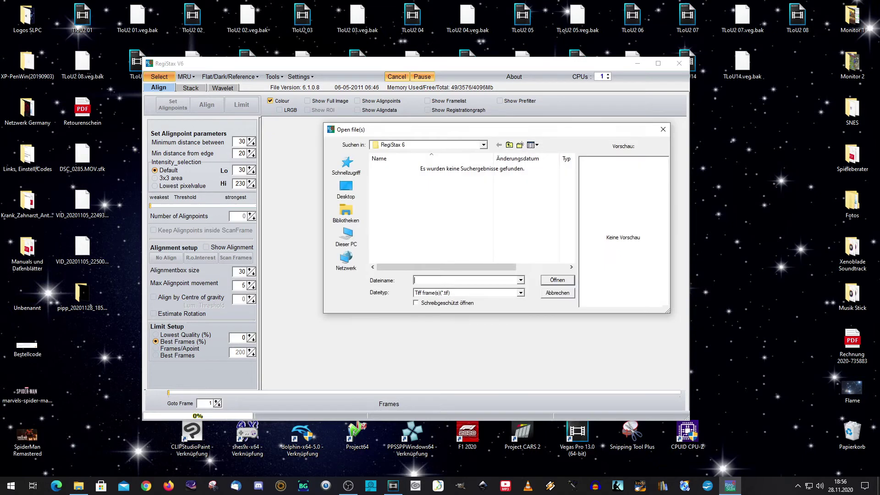
left_click(346, 188)
left_click_drag(571, 167, 571, 247)
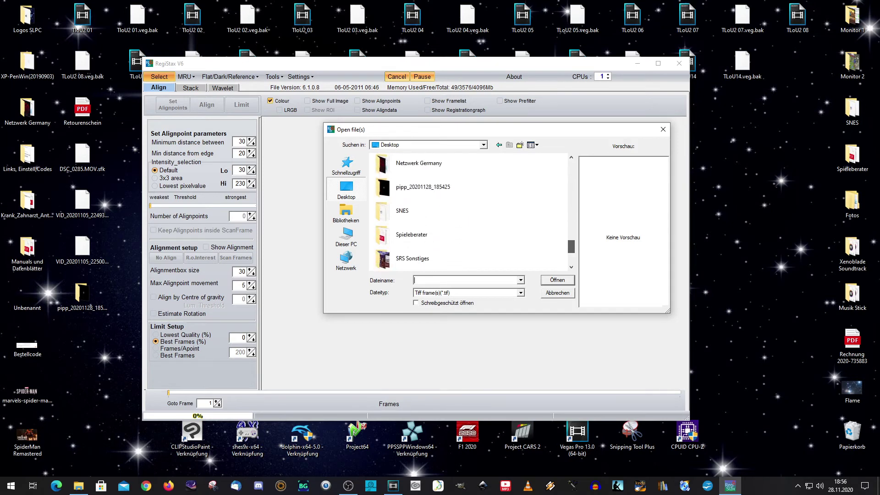
double_click(422, 187)
double_click(396, 181)
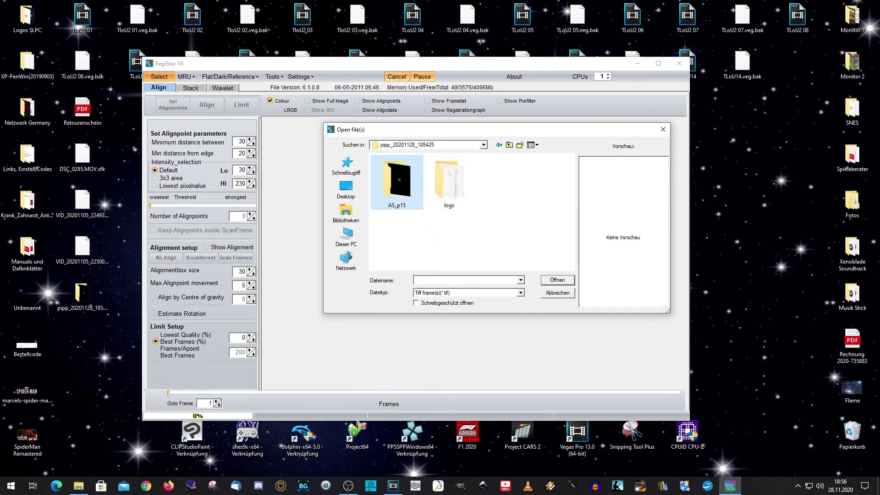
double_click(397, 184)
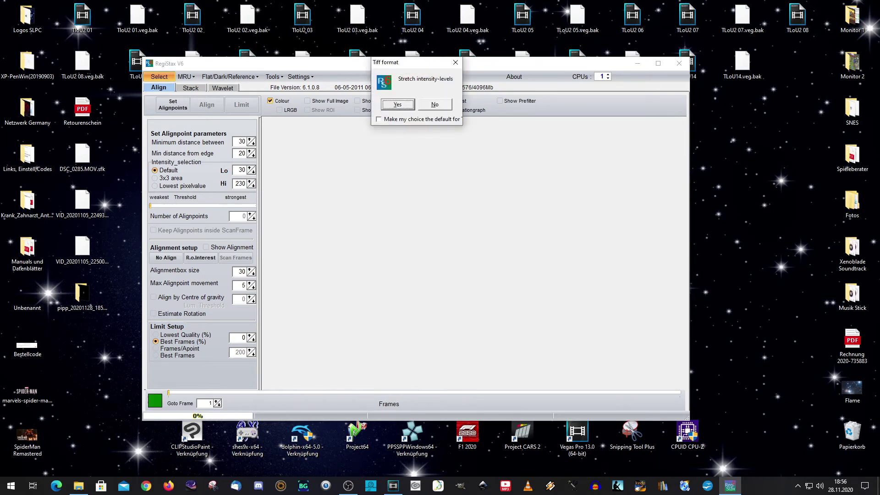
key("Return")
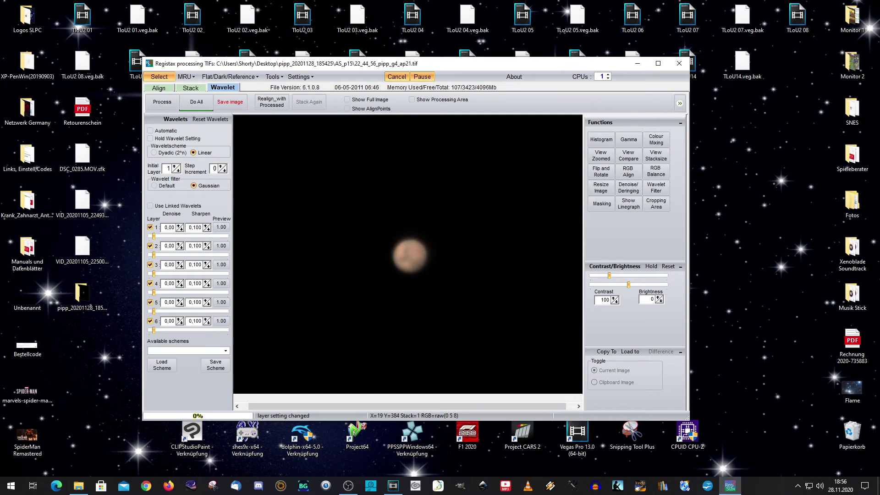
Disable wavelet layers 2 to 5 and raise the strength of layers 1 and 6 to the maximum of 100.
left_click(150, 246)
left_click(149, 265)
left_click(150, 284)
key("space")
key("Tab")
key("space")
left_click_drag(154, 235, 228, 235)
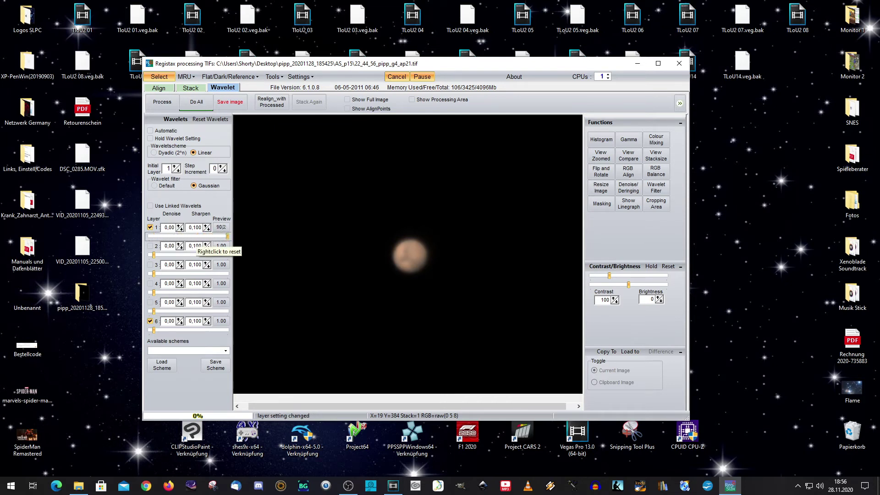
left_click_drag(153, 330, 227, 330)
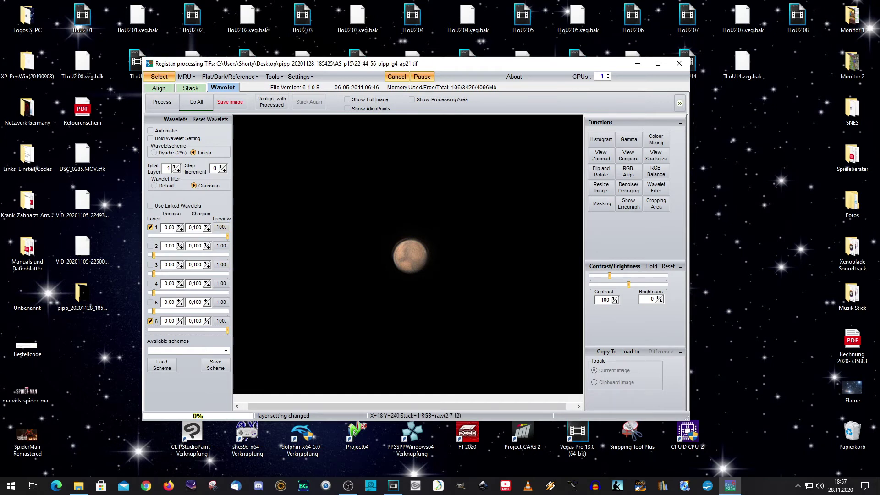
Set the sharpen value of wavelet layers 1 and 6 to 0,130.
left_click(205, 226)
left_click(205, 225)
key("Up")
left_click(204, 319)
left_click(205, 319)
left_click(204, 319)
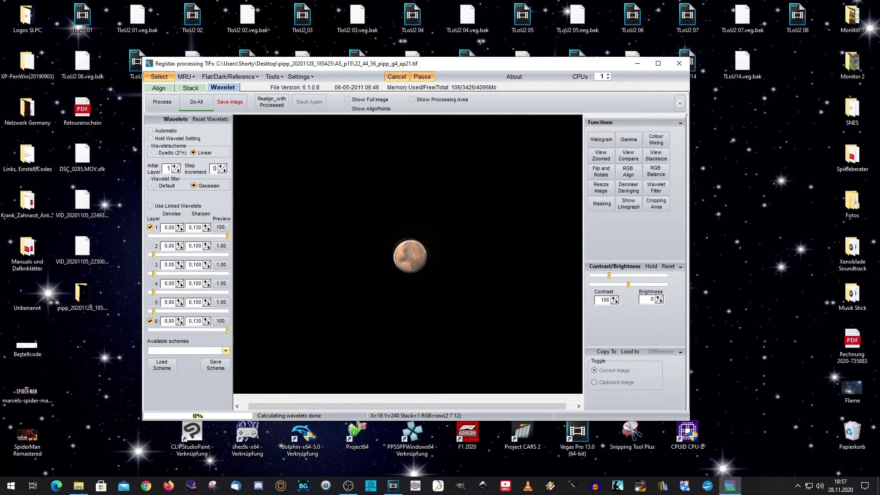
Set the denoise value of wavelet layers 1 and 6 to 0,20.
left_click(177, 225)
left_click(178, 225)
left_click(177, 226)
key("Up")
key("Up")
left_click(165, 320)
key("Up")
key("Up")
key("Up")
key("Up")
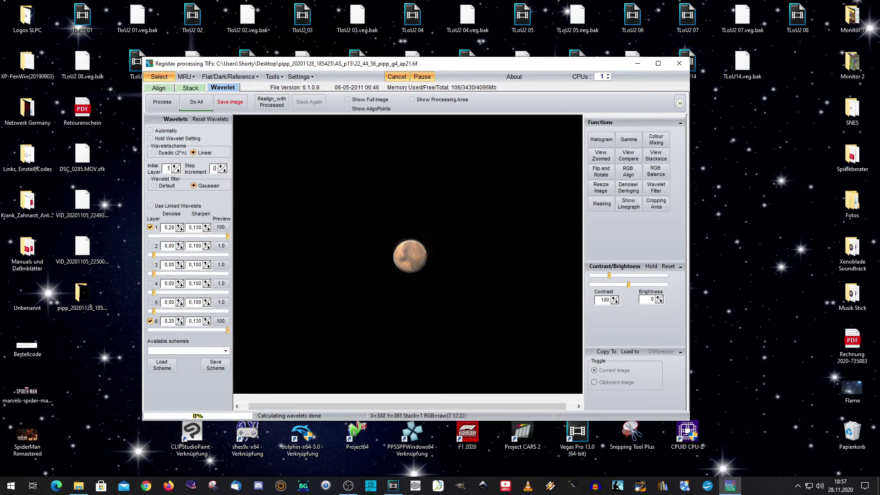
Set the image contrast to 103 and the brightness to -6.
left_click(613, 298)
left_click(613, 297)
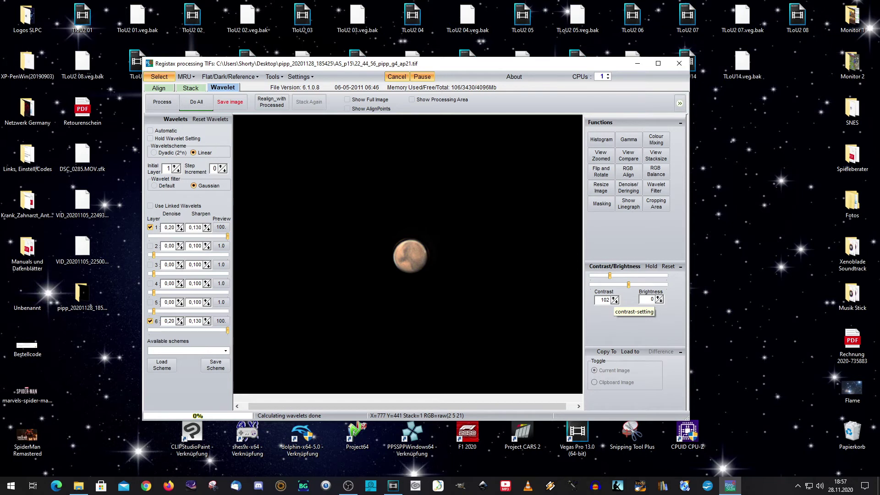
key("Up")
left_click(660, 301)
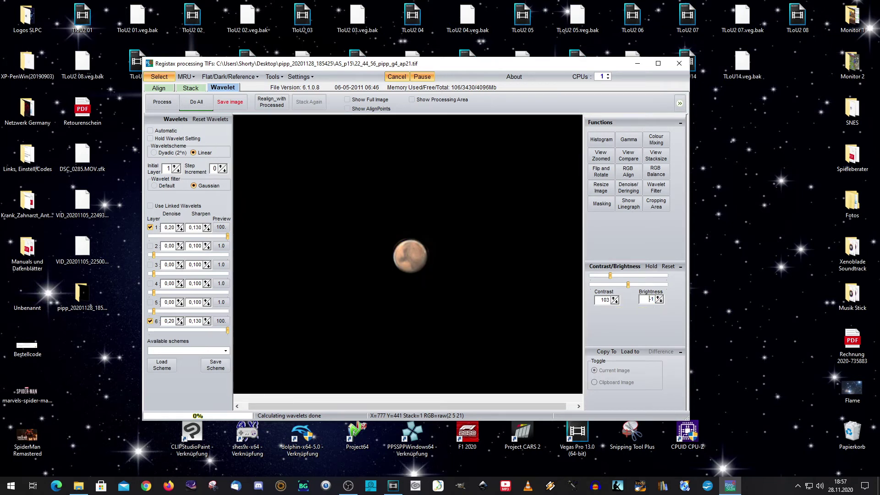
left_click(660, 301)
key("Down")
key("Down")
key("Down")
key("Down")
Look at the RGB alignment tool, and try the automatic RGB balance on the planet and reset it.
left_click(628, 172)
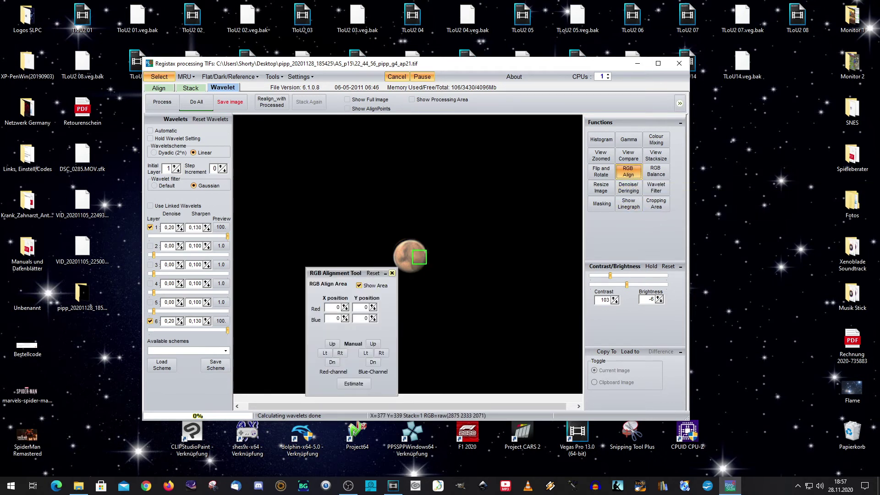
left_click(391, 273)
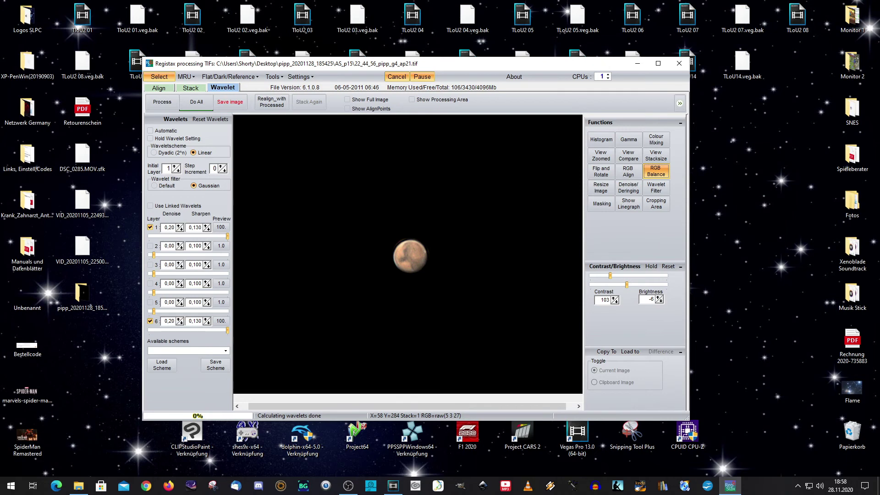
left_click(656, 171)
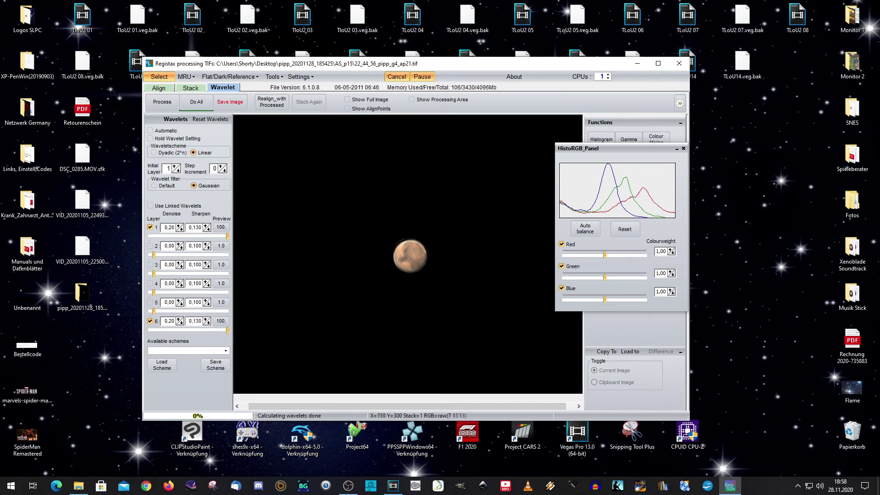
left_click(585, 228)
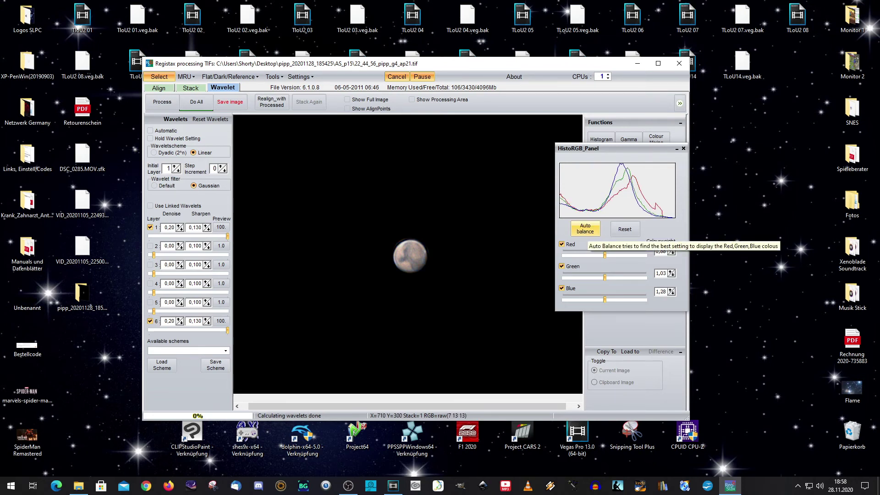
left_click(624, 229)
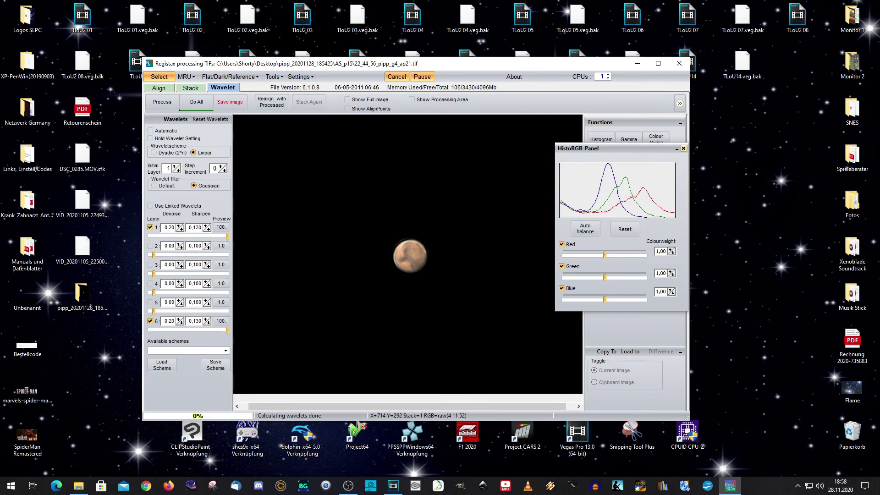
left_click(676, 149)
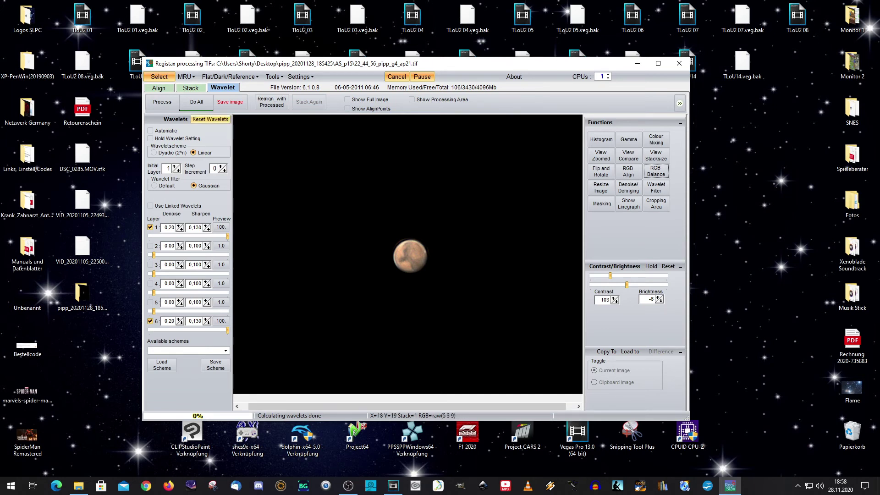
Apply the processing to the whole image, save it to the Desktop as the 16-bit PNG Mars, and close RegiStax.
left_click(196, 102)
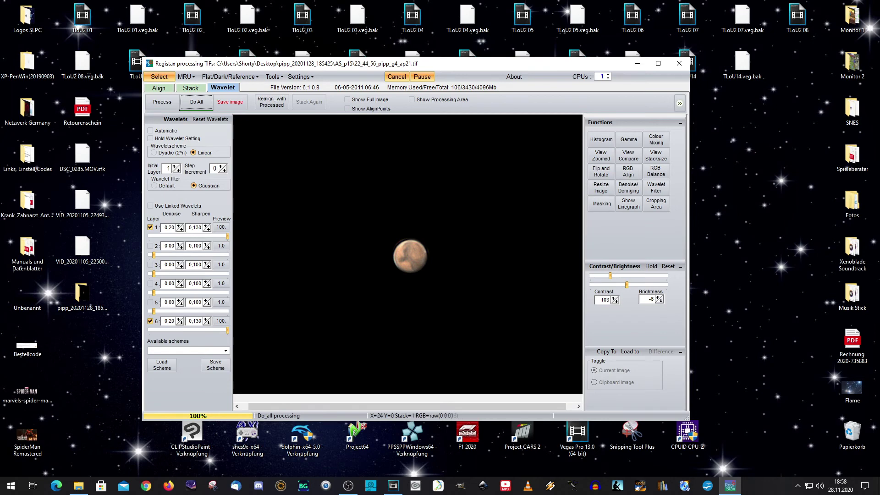
left_click(346, 188)
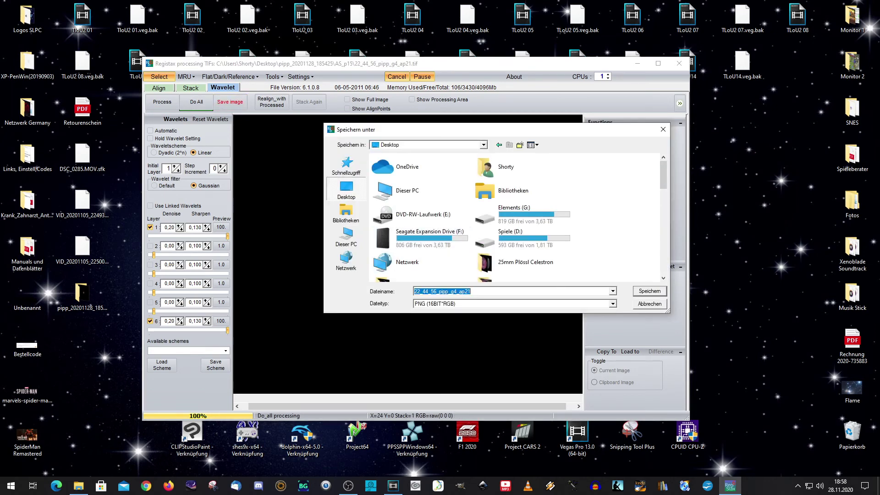
type("Mars")
key("Return")
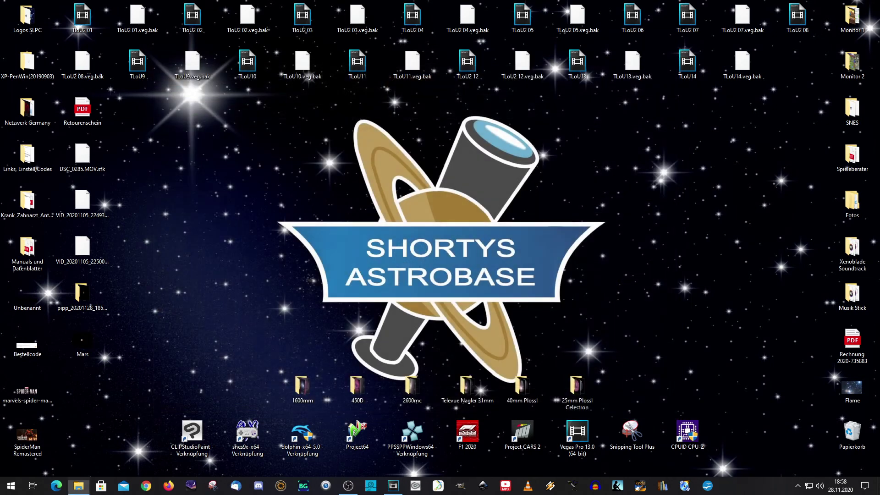
left_click(679, 63)
View the saved image Mars from the Desktop in the photo viewer, enlarge the planet, and close and reopen the image.
double_click(82, 341)
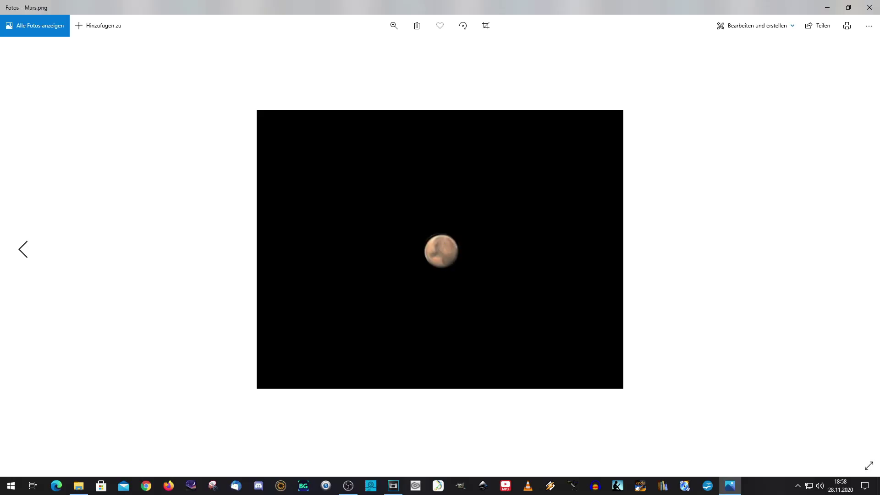
left_click(394, 26)
left_click_drag(350, 49, 395, 49)
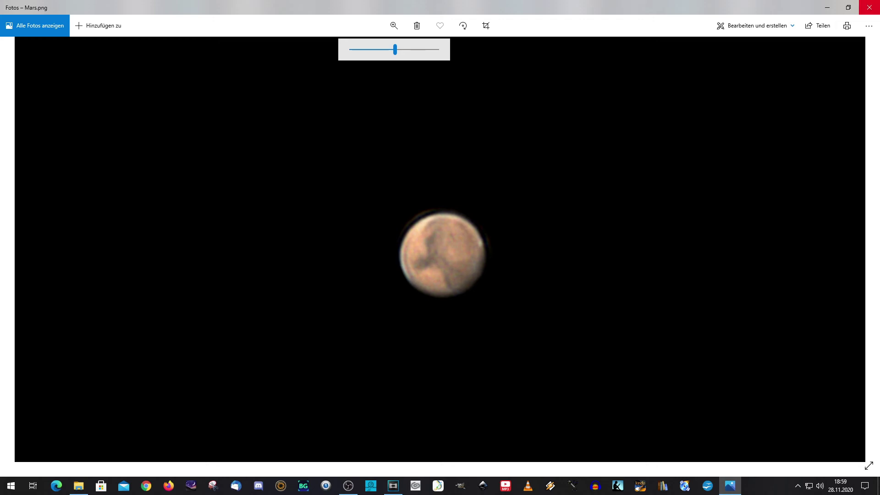
left_click(868, 7)
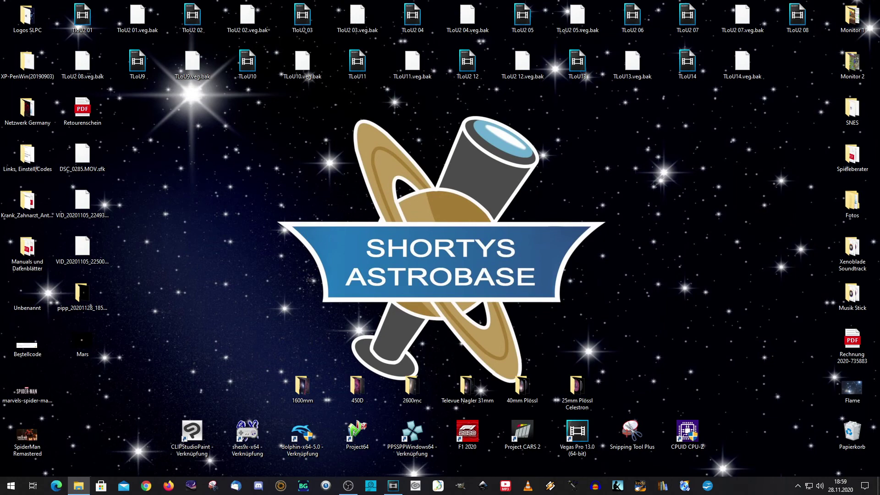
double_click(82, 342)
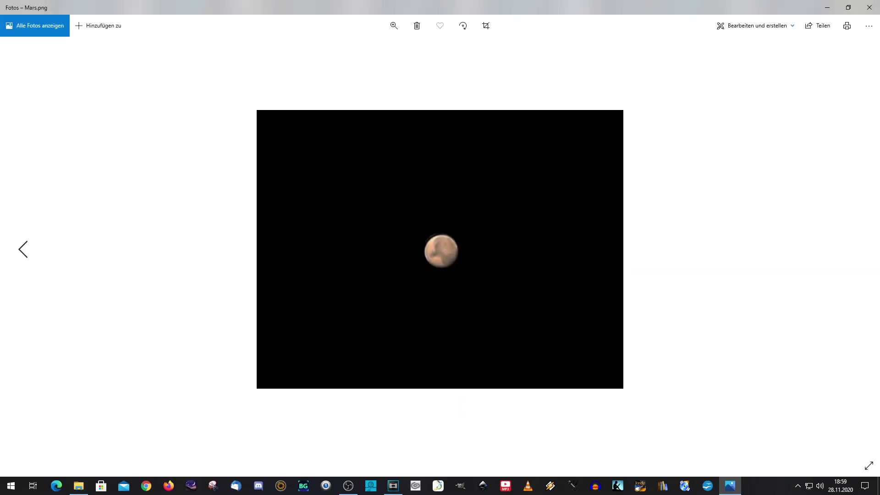